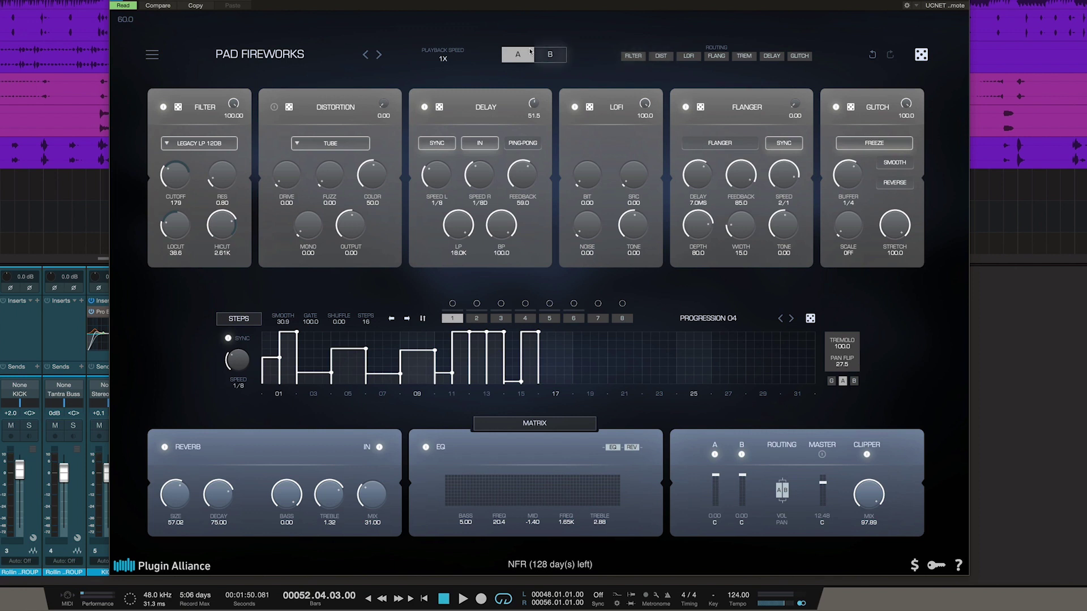
Review the available playback speeds and compare the effect settings of layers A and B
left_click(443, 60)
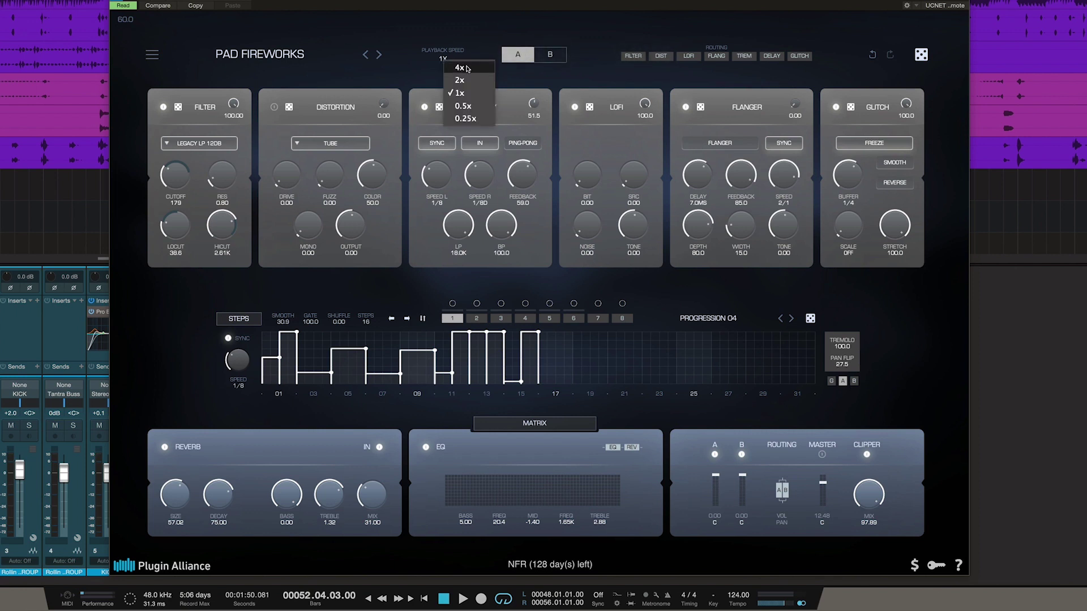
left_click(483, 55)
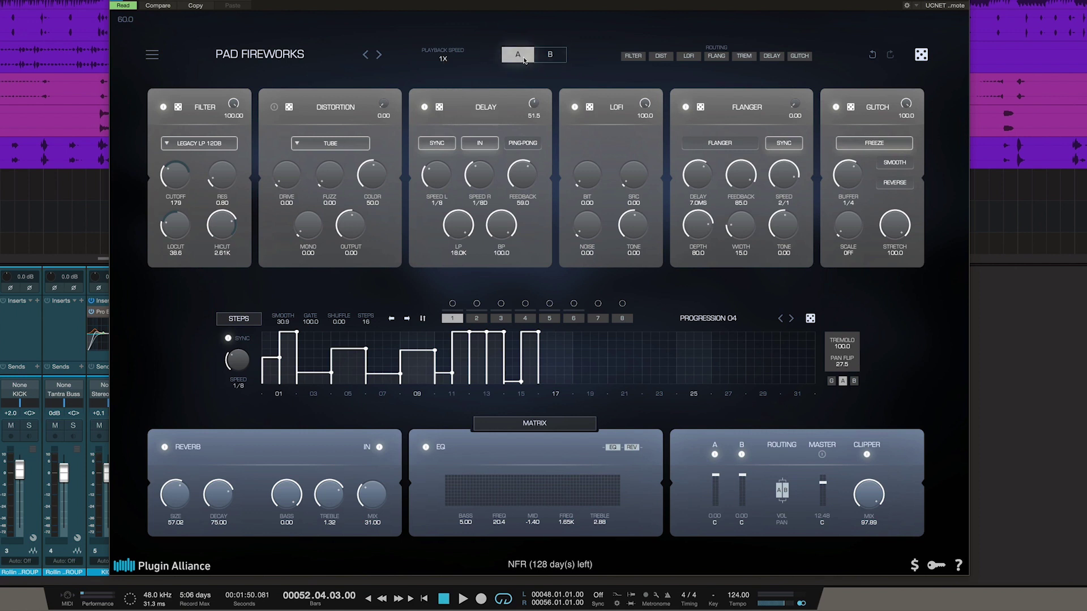
left_click(550, 56)
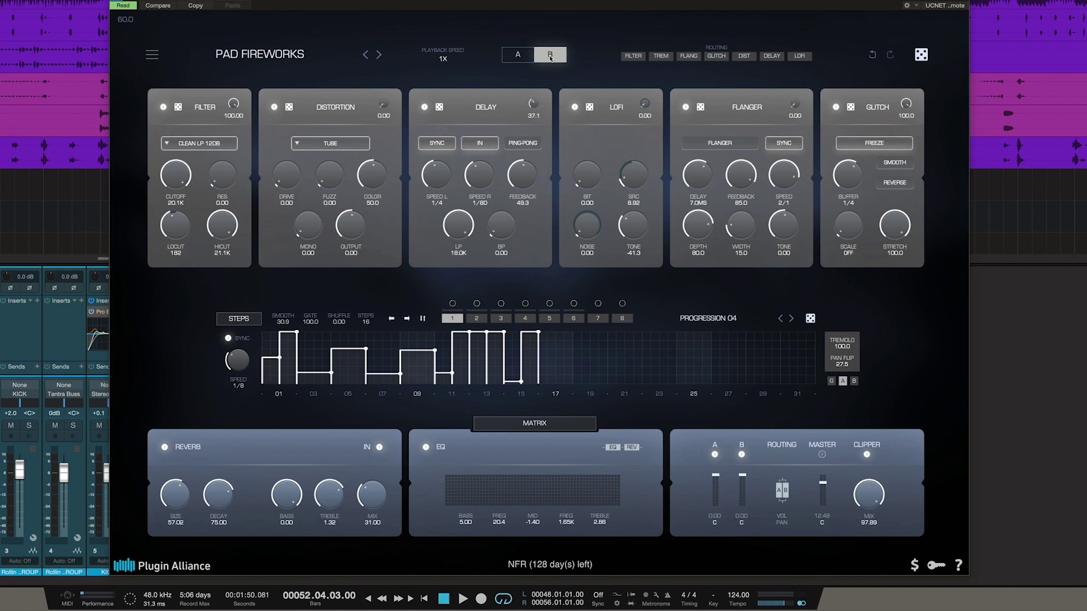
left_click(522, 59)
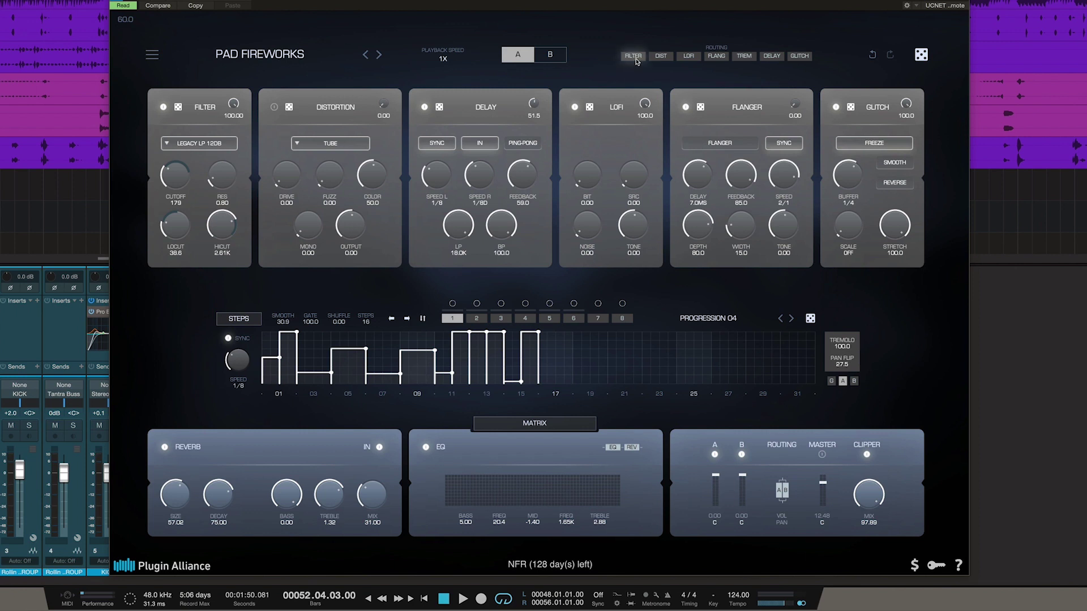
Move Lofi to the front of layer A's effect routing, setting Distortion's Fuzz to 7.35 and Lofi's Bit to 49.3
left_click_drag(637, 60, 692, 59)
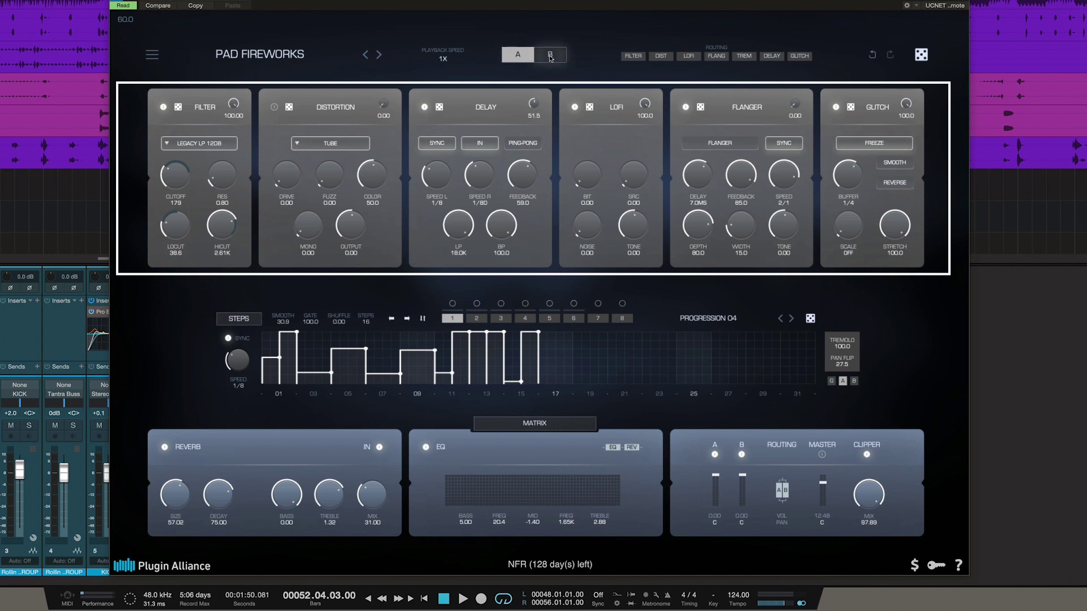
left_click(550, 57)
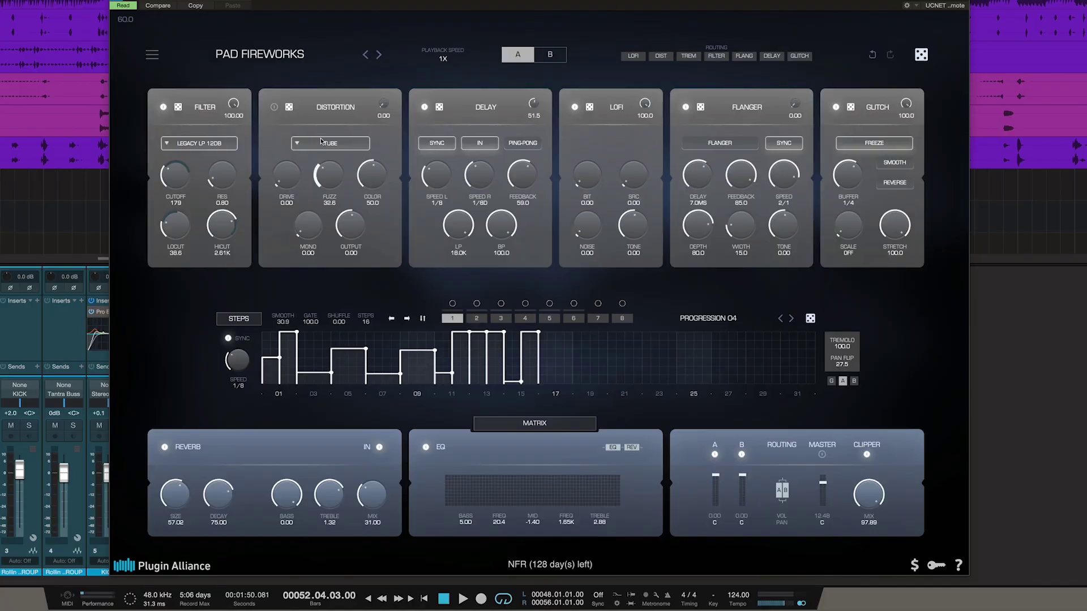
scroll(321, 169, "down", 5)
left_click_drag(587, 176, 574, 110)
Randomize the Filter, Distortion and Delay modules of layer A individually
left_click(178, 107)
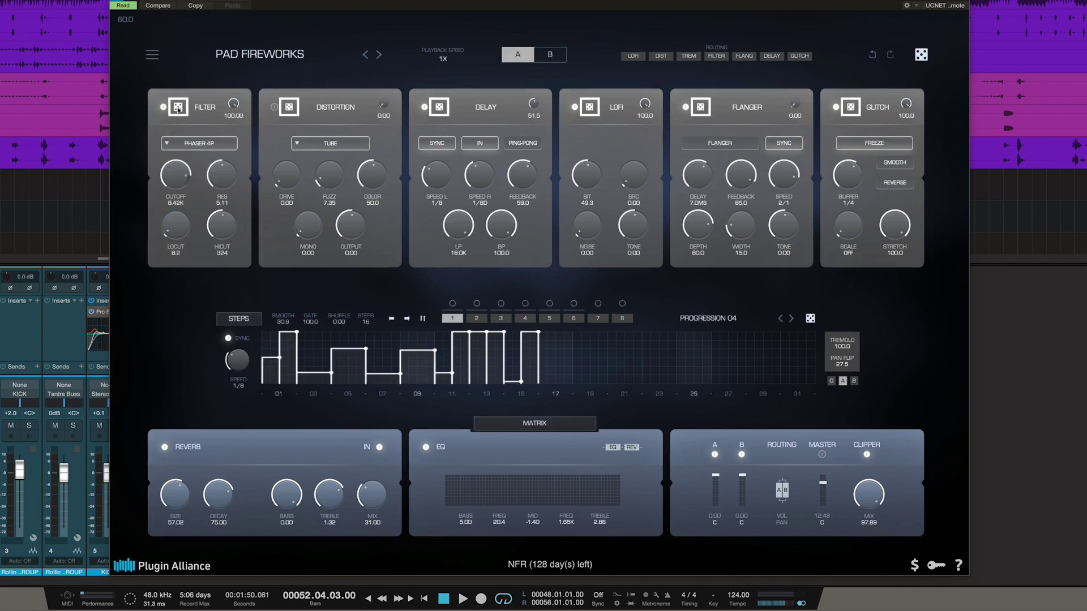
left_click(289, 107)
left_click(439, 107)
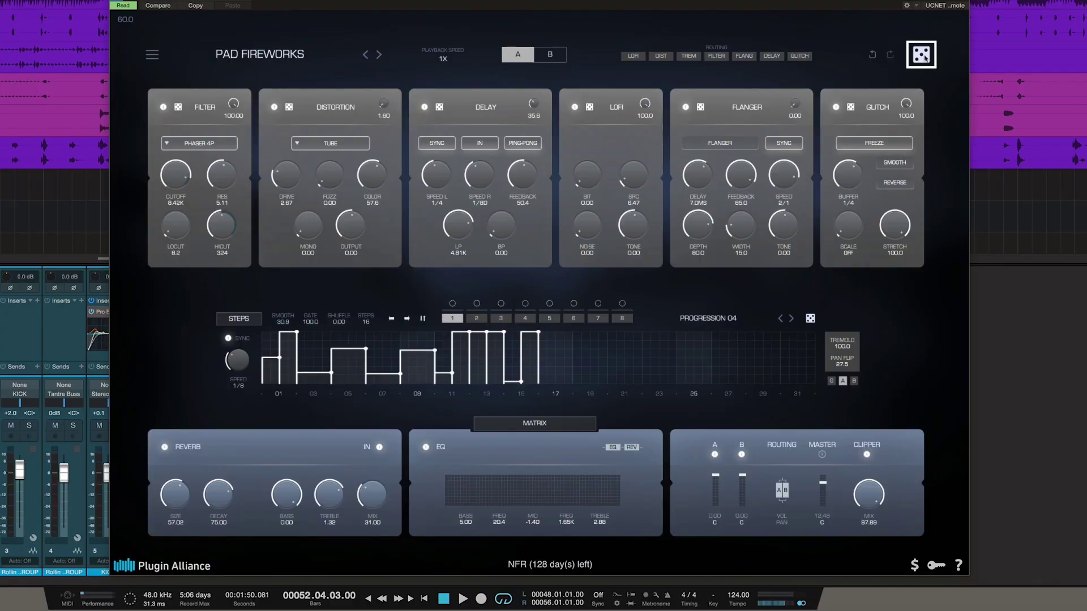
Randomize the whole patch several times with the global randomizer
left_click(925, 57)
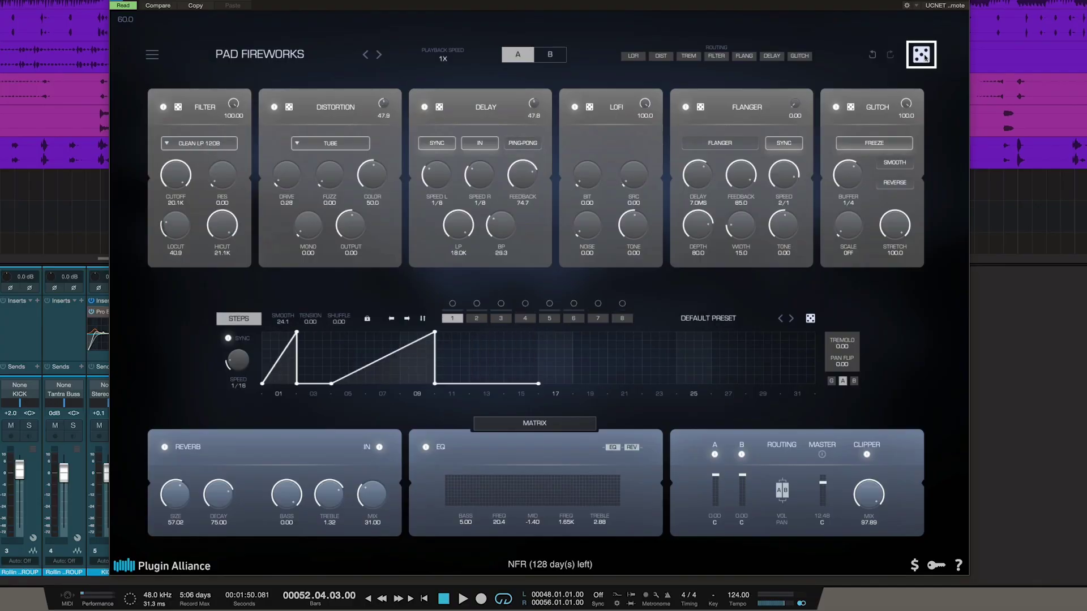
left_click(925, 57)
left_click(924, 57)
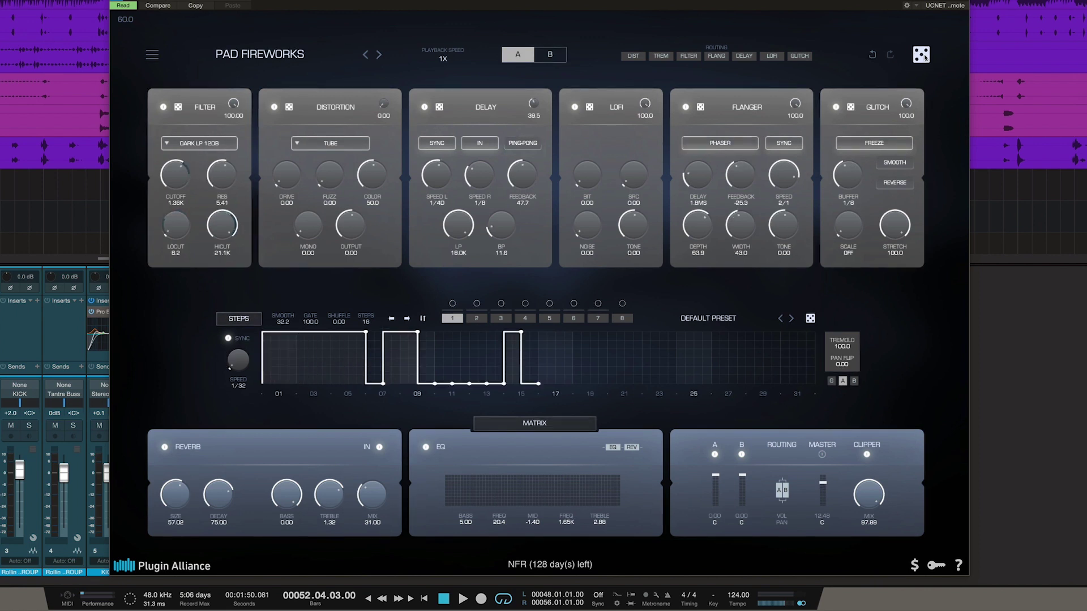
left_click(925, 57)
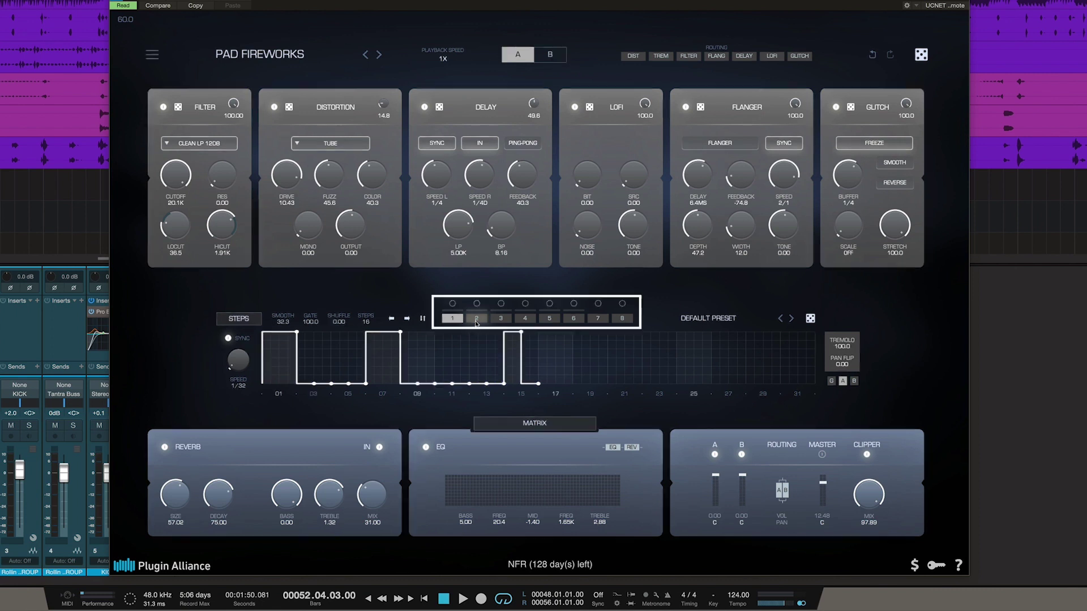
Look through the patterns of modulators 2, 3, 4 and 5
left_click(476, 321)
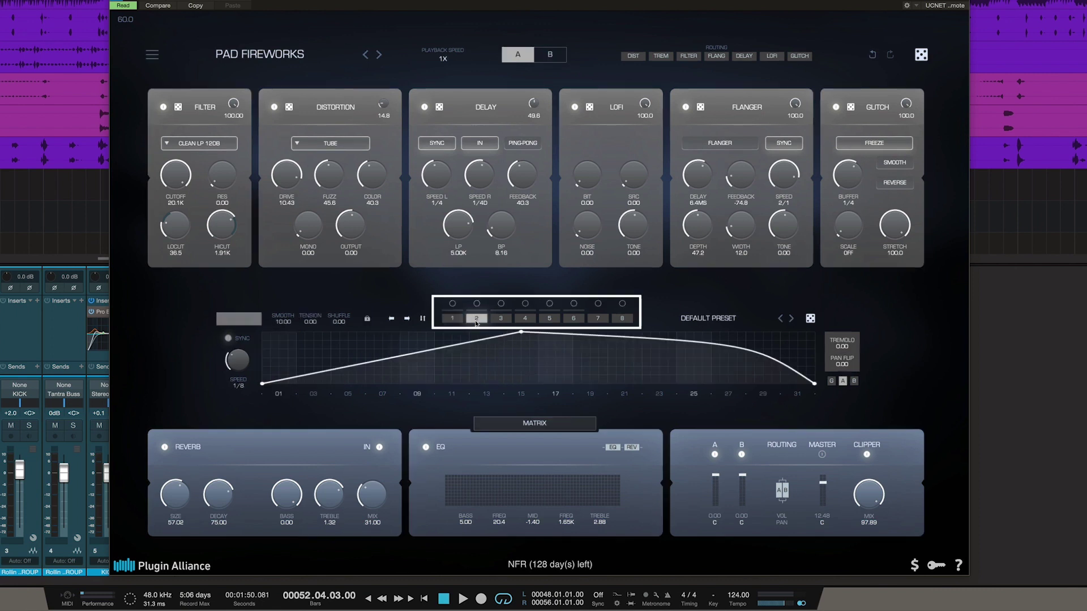
left_click(501, 320)
left_click(523, 320)
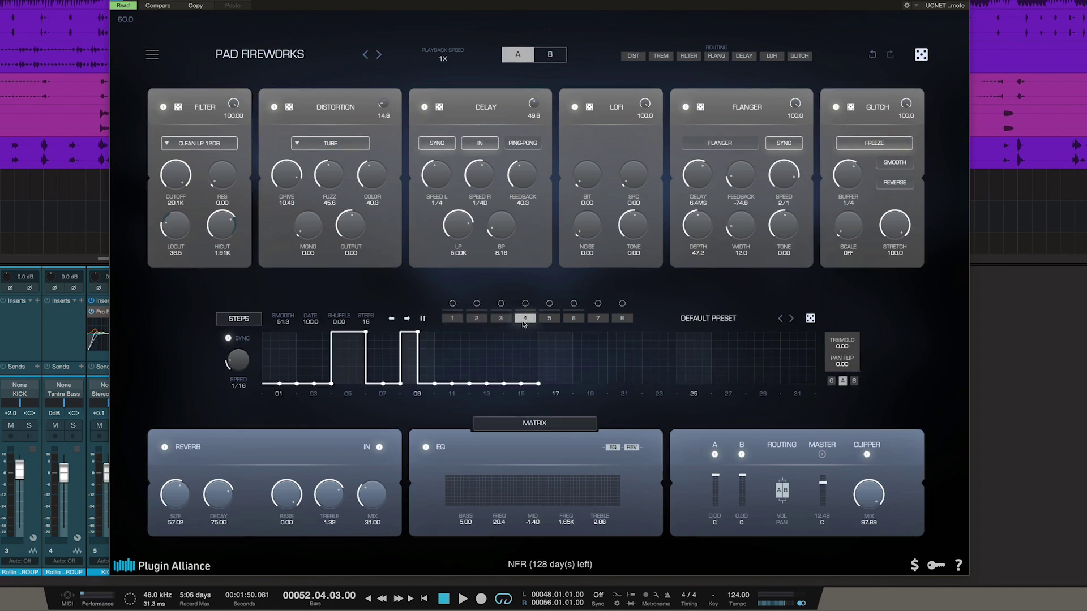
left_click(549, 320)
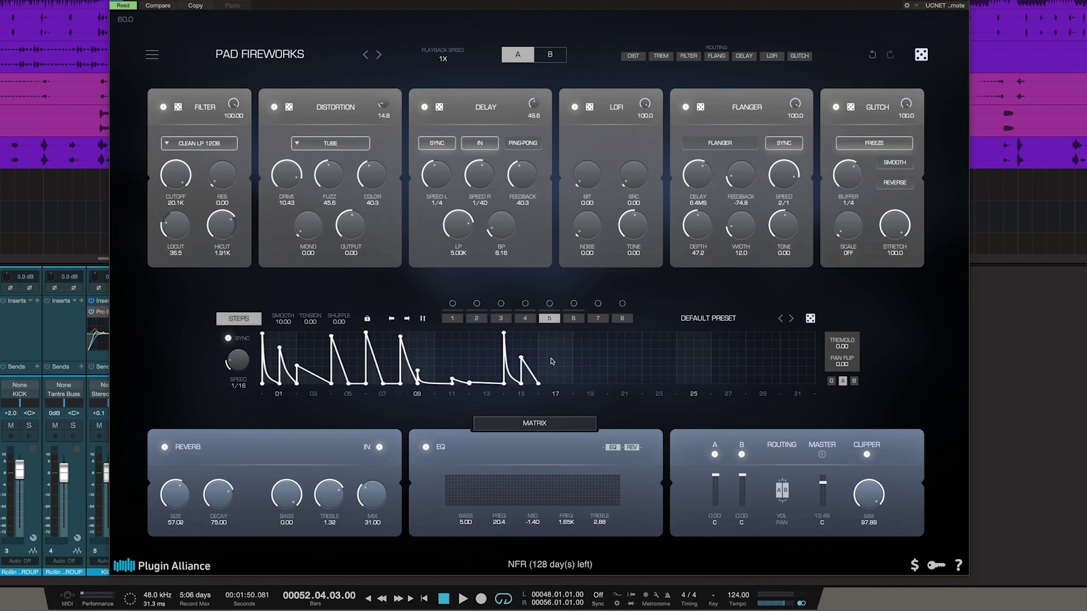
Draw varied step levels across the first 24 or so steps of modulator 7's 32-step pattern
left_click(598, 319)
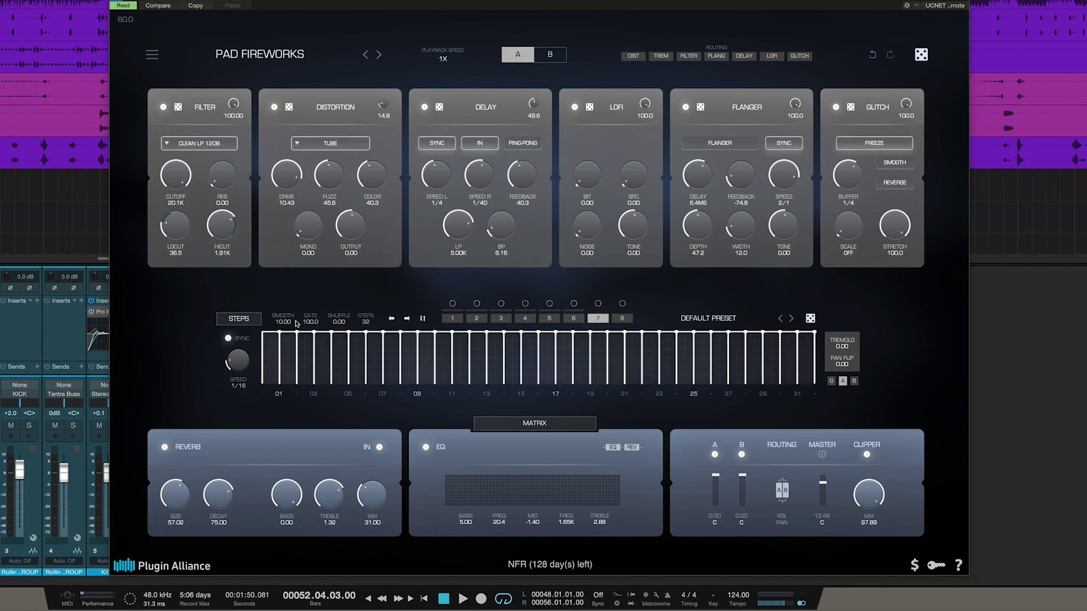
mouse_move(345, 337)
left_mouse_down()
mouse_move(342, 365)
mouse_move(564, 365)
mouse_move(372, 357)
mouse_move(469, 371)
mouse_move(569, 347)
mouse_move(684, 379)
left_mouse_up()
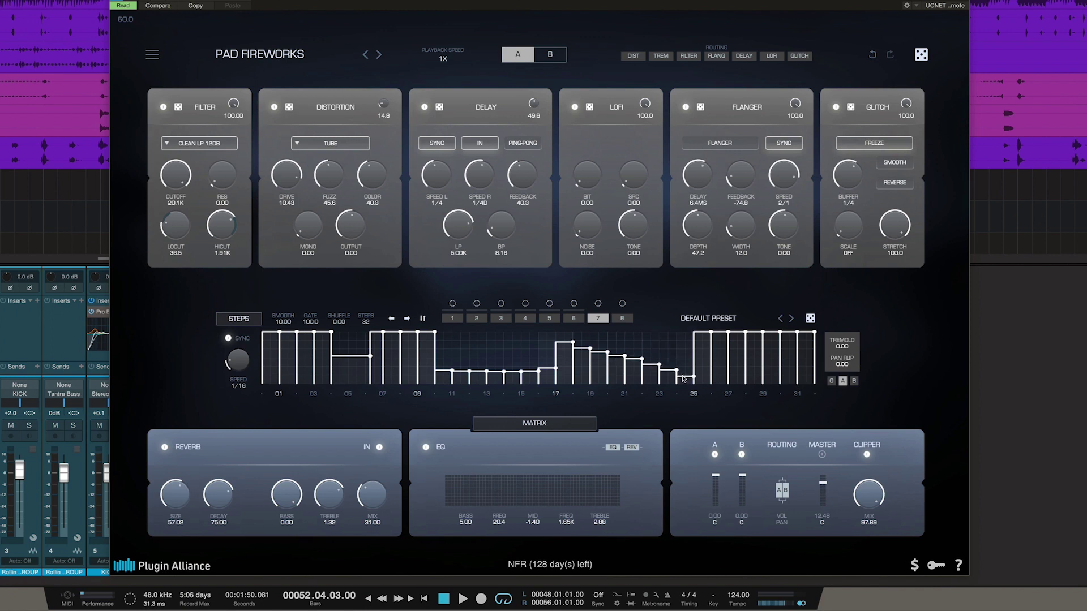
Switch modulator 7 from steps to a curve and shape it as a steep decay ending around position 7
left_click(249, 320)
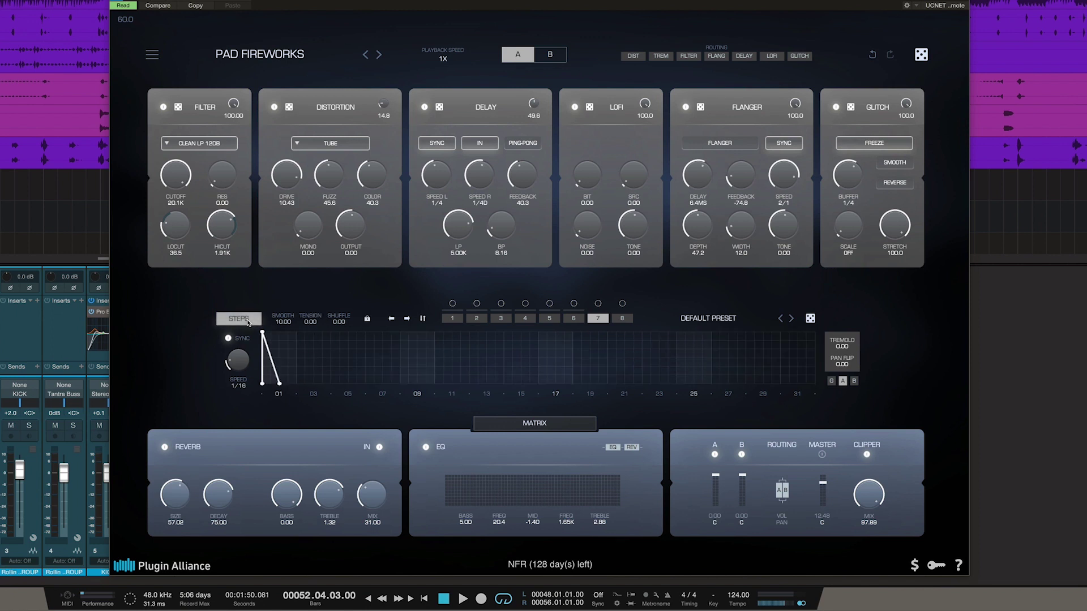
left_click_drag(270, 352, 378, 381)
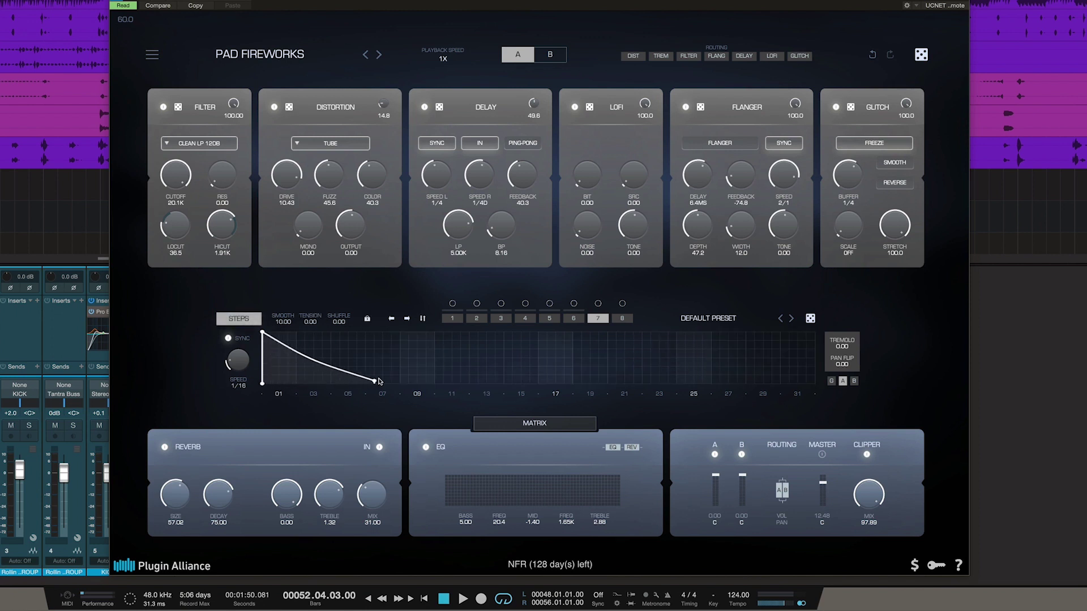
left_click_drag(310, 361, 294, 385)
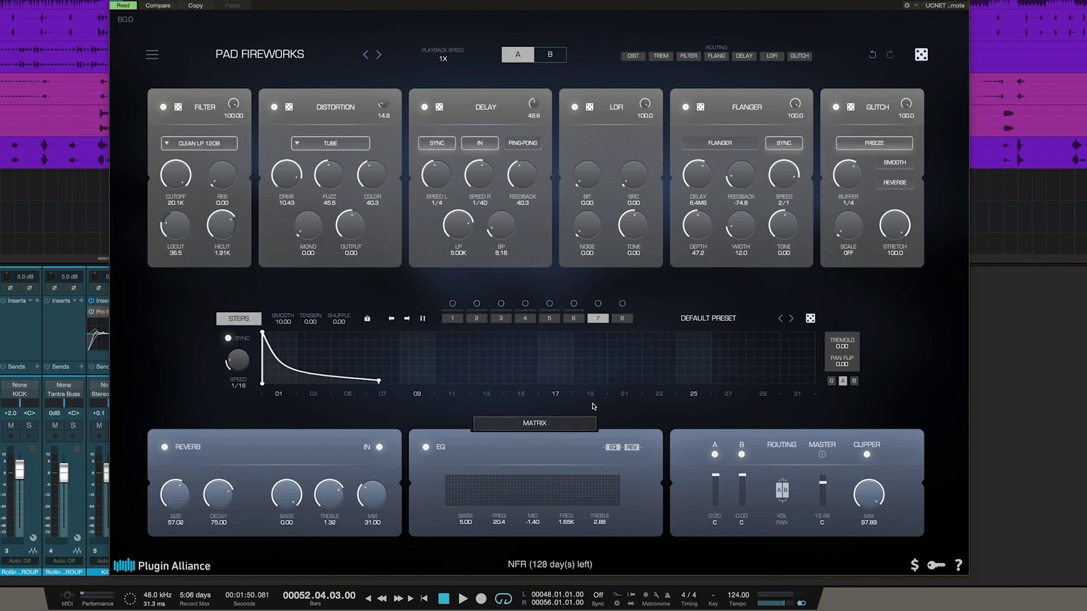
Inspect the source, depth and destination slots on both pages of the modulation matrix, and close the matrix
left_click(520, 427)
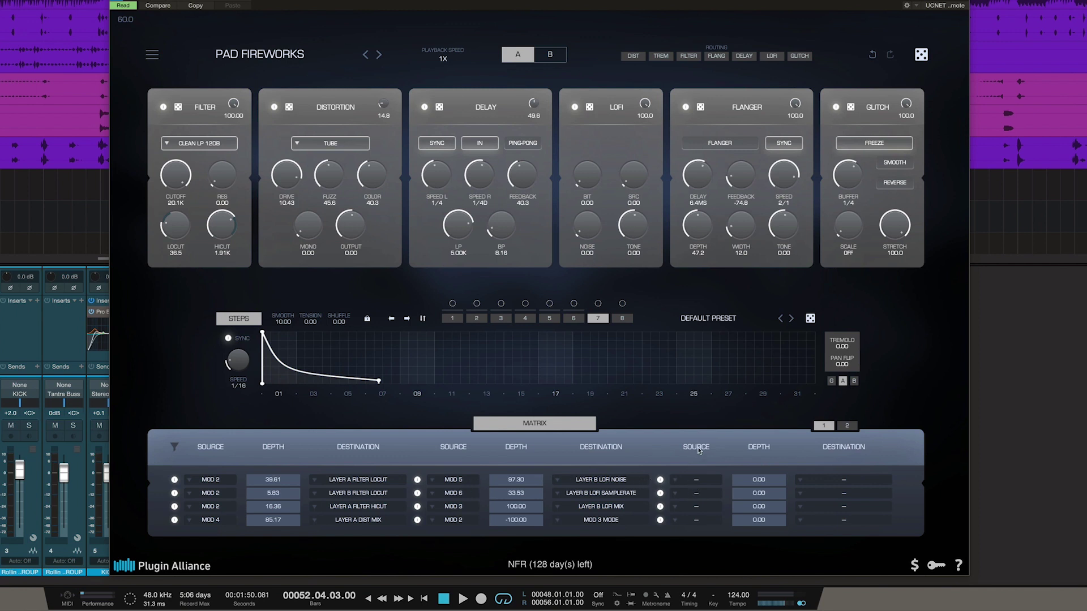
left_click(677, 480)
left_click(848, 427)
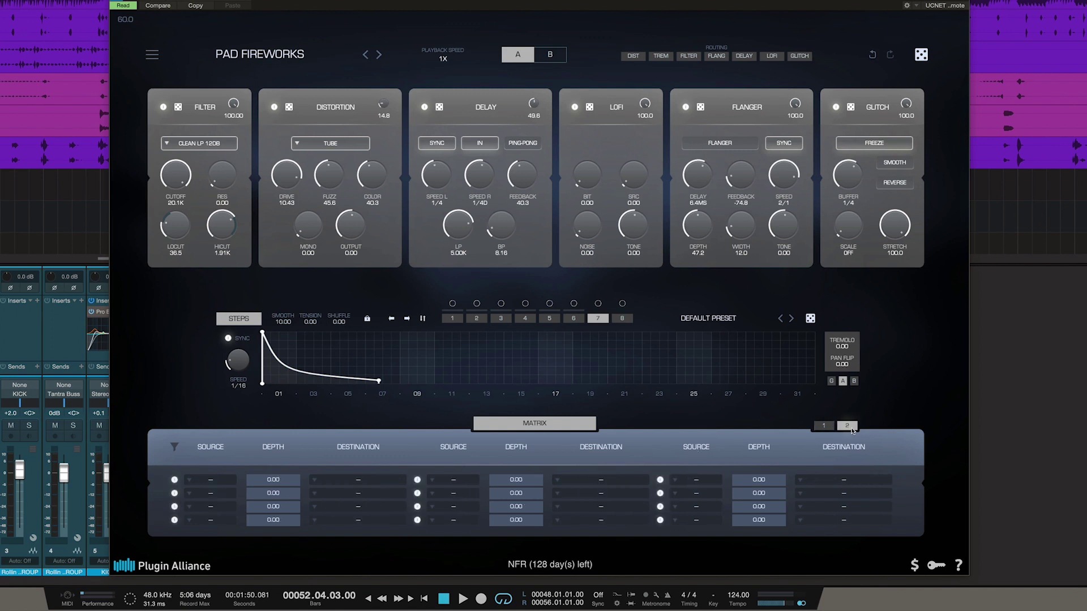
left_click(504, 425)
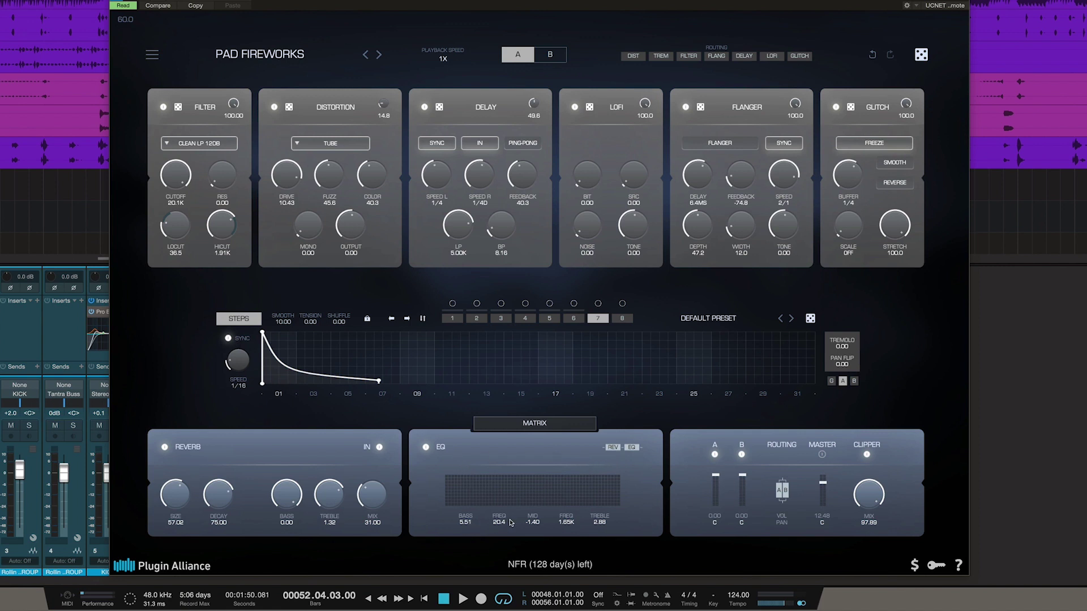
Set the EQ's Mid to -0.65 and the reverb's Bass to -1.91 and Size to 68.18, with the EQ placed before the reverb
left_click_drag(537, 524, 535, 518)
left_click_drag(285, 496, 282, 533)
left_click_drag(176, 497, 176, 483)
left_click(617, 450)
Adjust the output section: layer A and B levels at about -5, Clipper off with its mix at 65.17, and Master on
left_click_drag(715, 476, 719, 503)
left_click_drag(745, 480, 747, 505)
left_click_drag(875, 502, 868, 459)
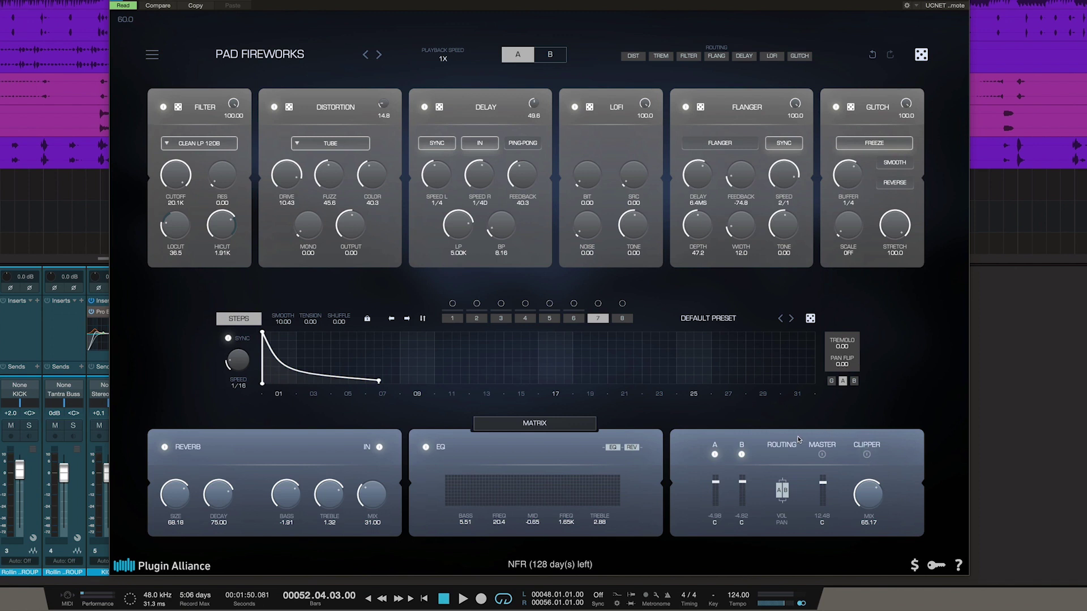
left_click(823, 456)
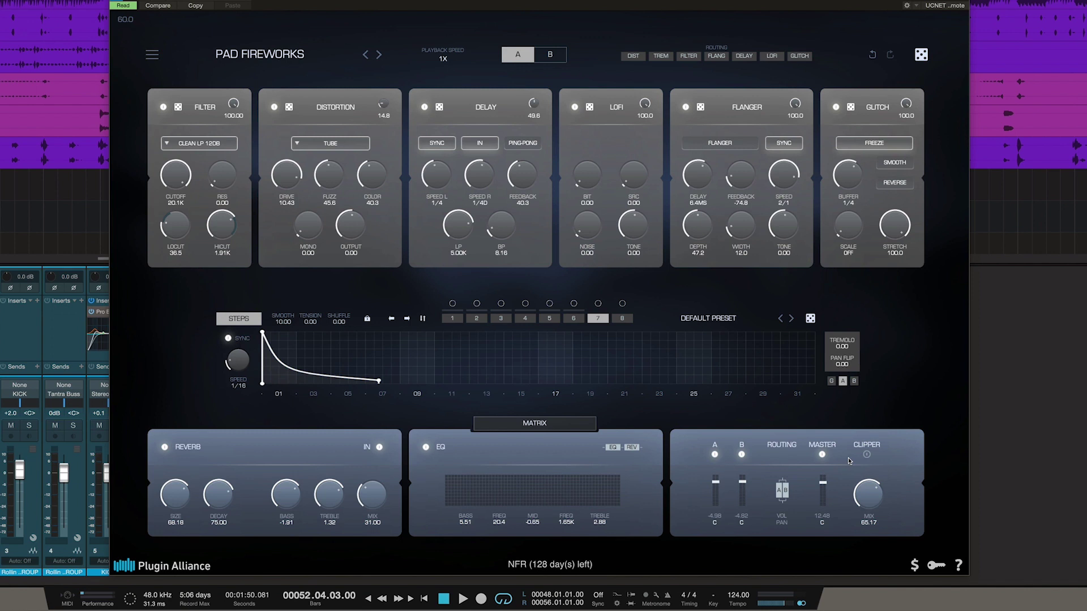